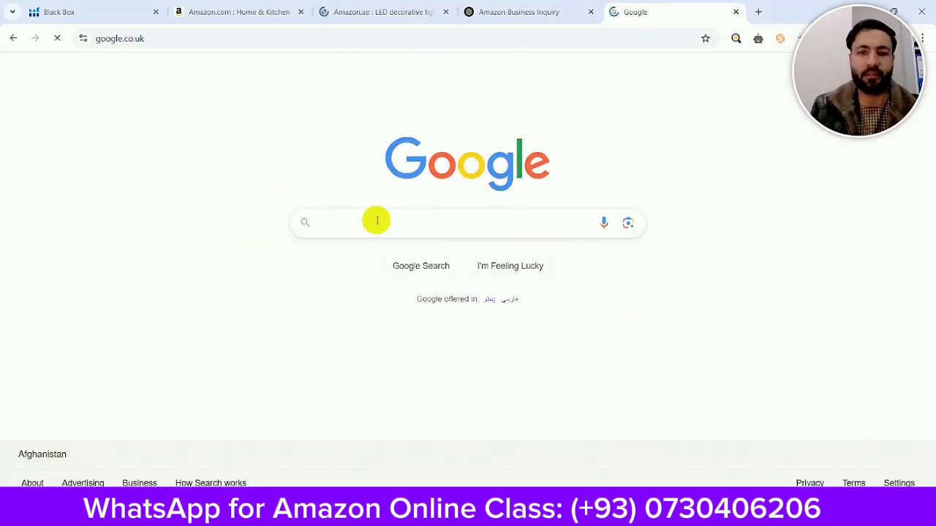
# Step: Search Google for "google trend" and open the Google Trends website from the results
pyautogui.write('goo')
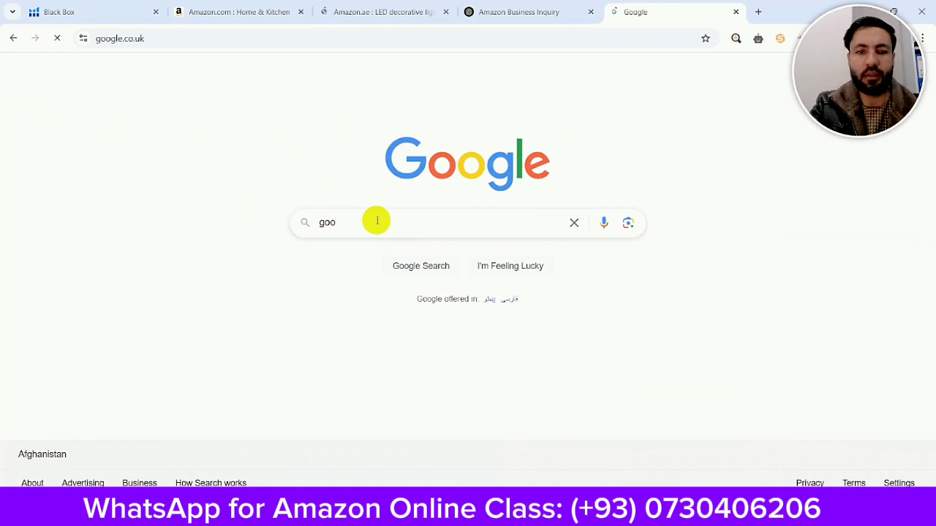
pyautogui.write('gle r')
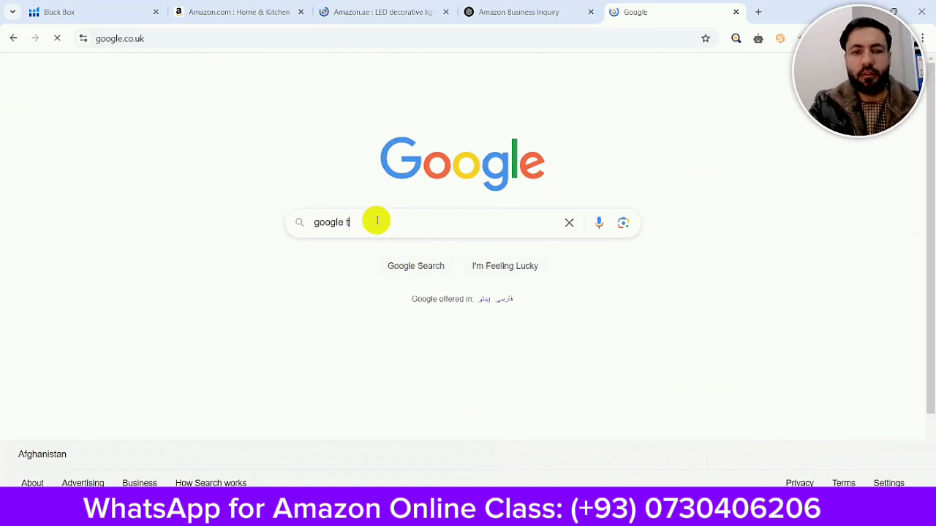
pyautogui.write('e')
pyautogui.press('BackSpace')
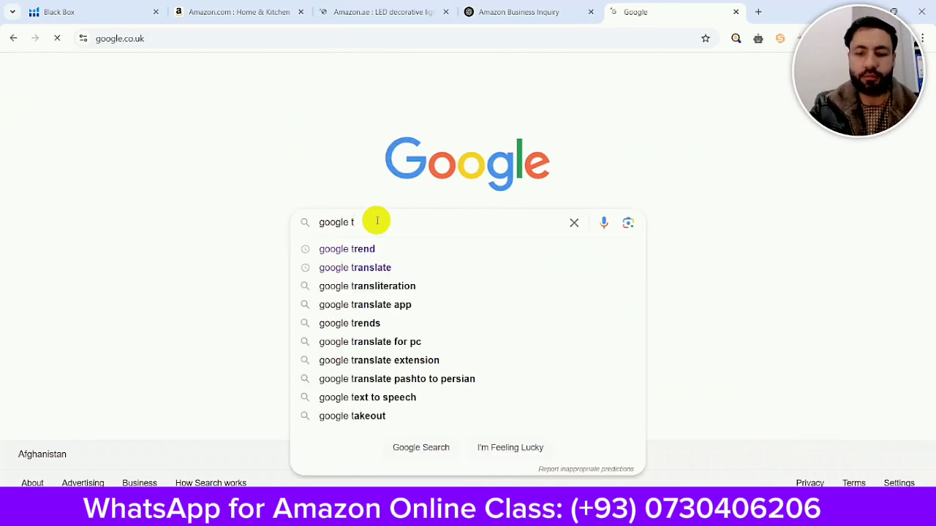
pyautogui.write('rend')
pyautogui.press('Return')
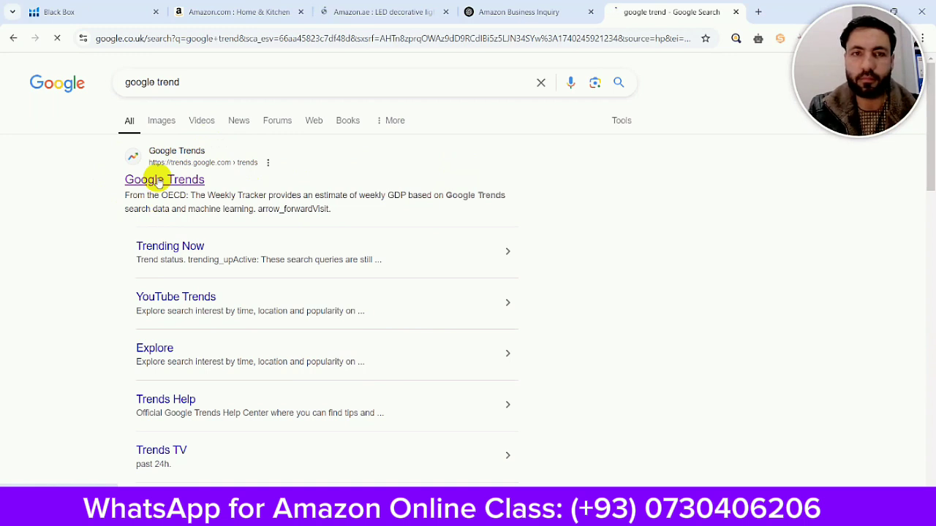
pyautogui.click(159, 182)
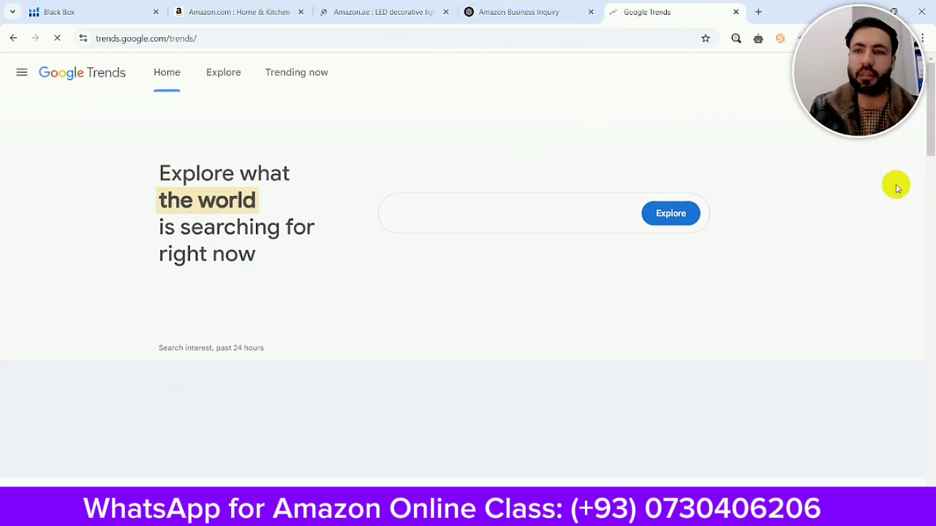
# Step: Try to explore the keyword "knif set" from the Google Trends home page
pyautogui.moveTo(927, 130)
pyautogui.mouseDown()
pyautogui.moveTo(928, 268)
pyautogui.moveTo(928, 129)
pyautogui.mouseUp()
pyautogui.click(445, 211)
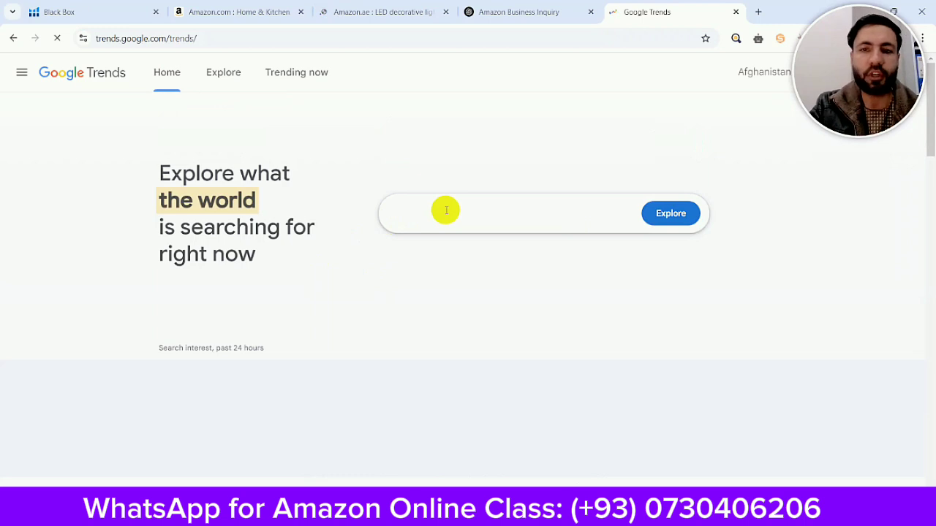
pyautogui.click(446, 211)
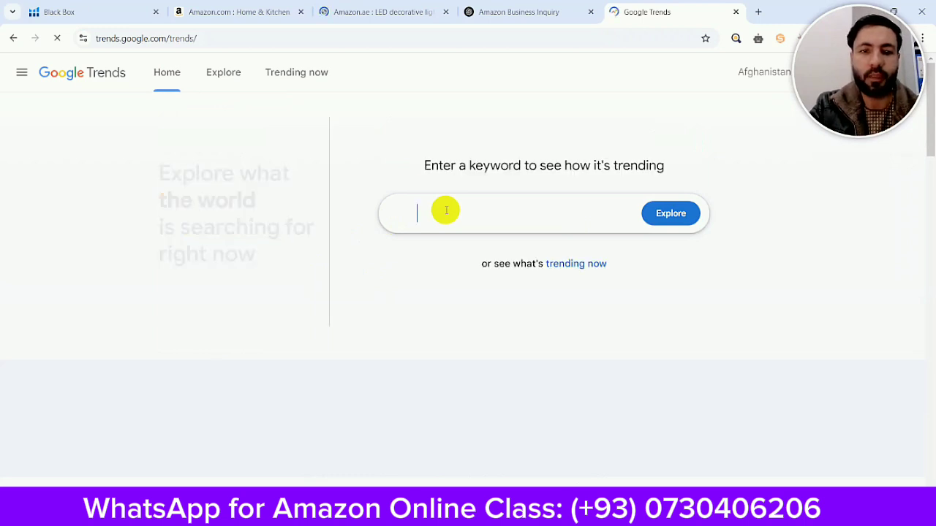
pyautogui.write('k')
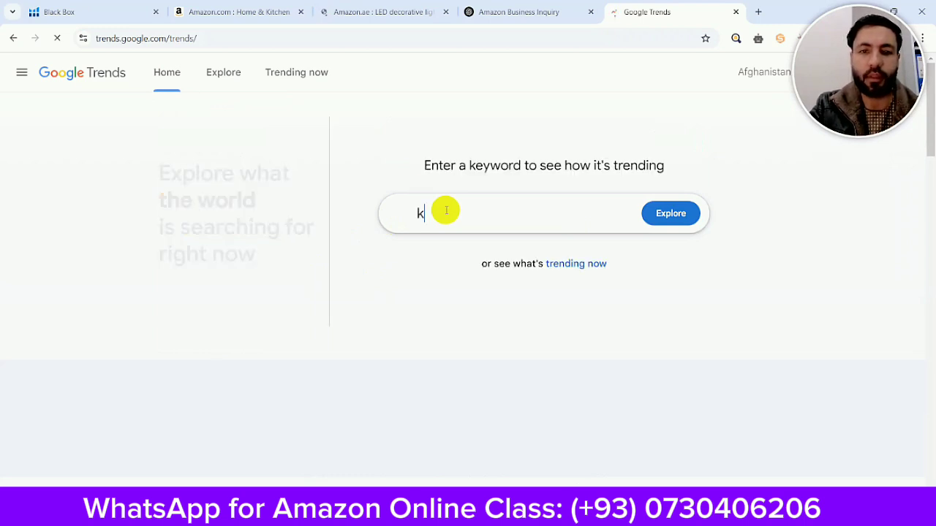
pyautogui.write('nif')
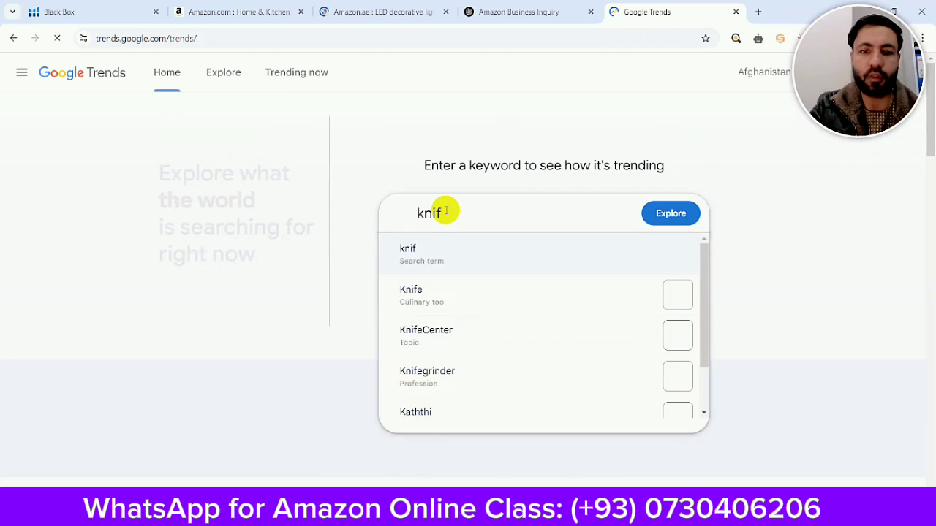
pyautogui.write(' set')
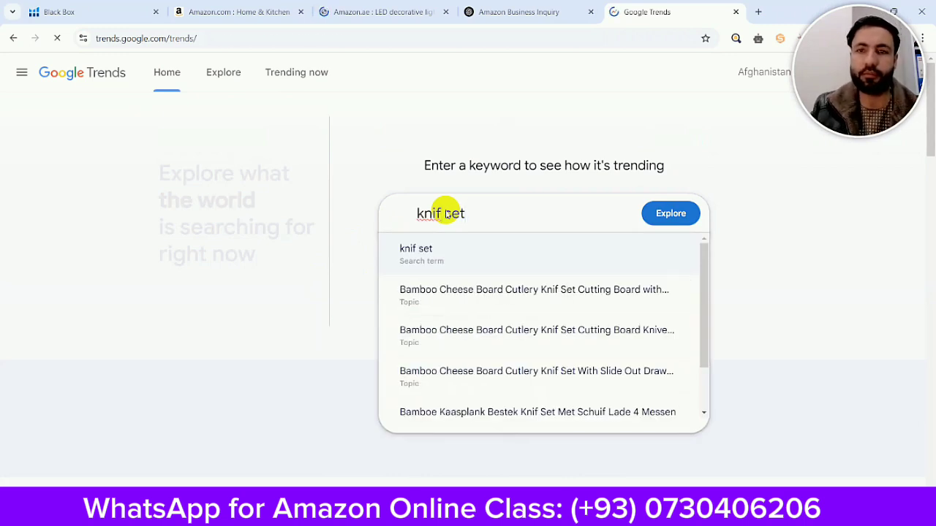
pyautogui.press('Return')
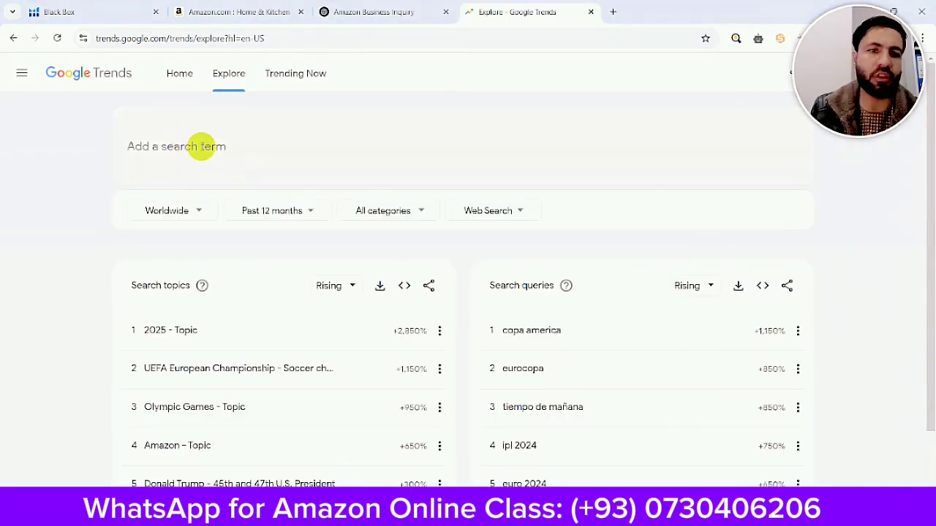
# Step: Explore the search term "phone holder" worldwide and examine the peak and latest point of its interest-over-time chart
pyautogui.click(178, 141)
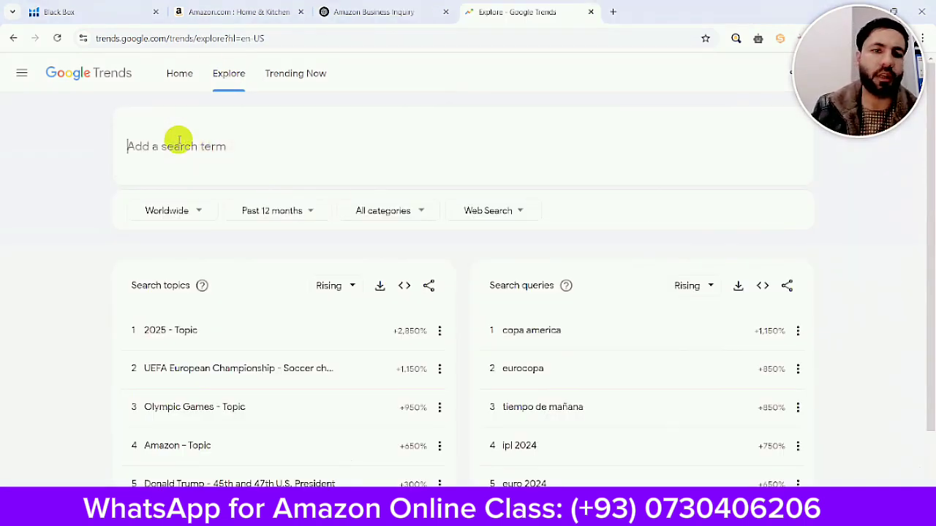
pyautogui.write('pho')
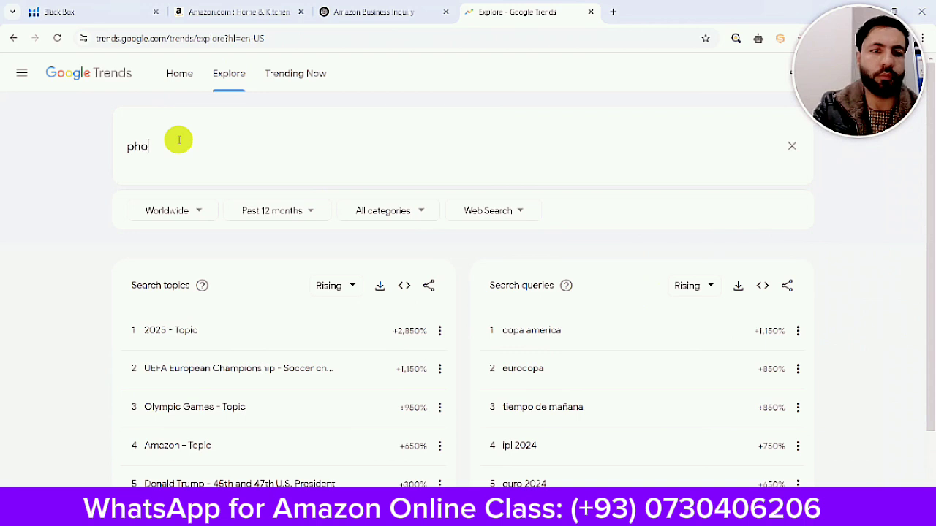
pyautogui.write('ne holdfer')
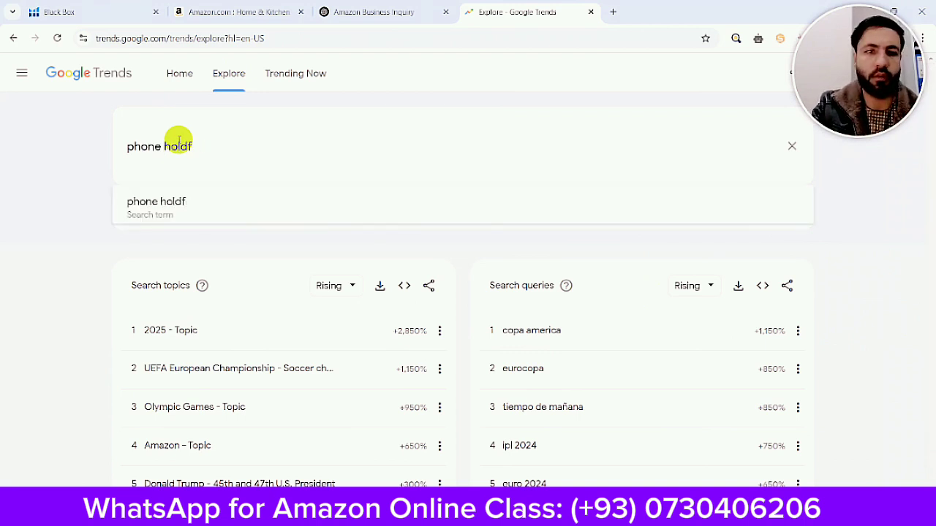
pyautogui.press('BackSpace')
pyautogui.write('er')
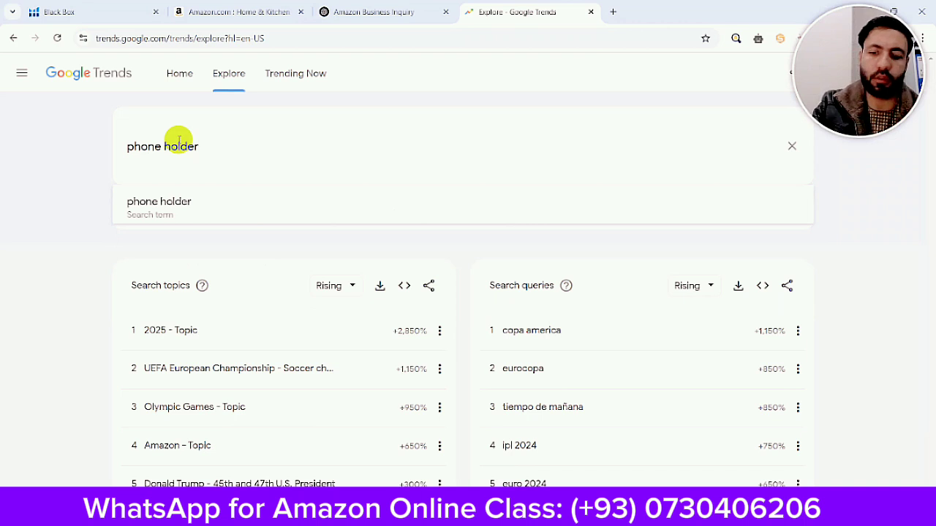
pyautogui.press('Return')
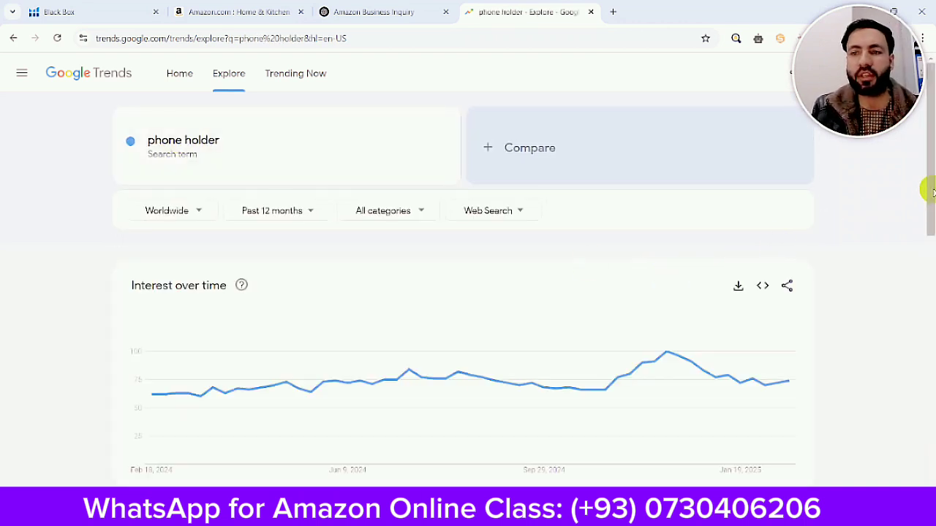
pyautogui.moveTo(932, 193); pyautogui.dragTo(926, 218)
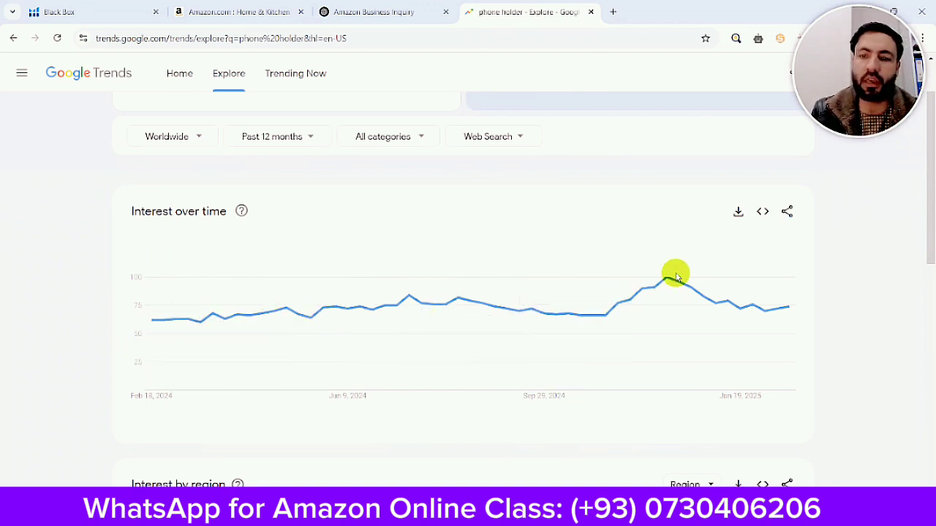
pyautogui.moveTo(667, 282)
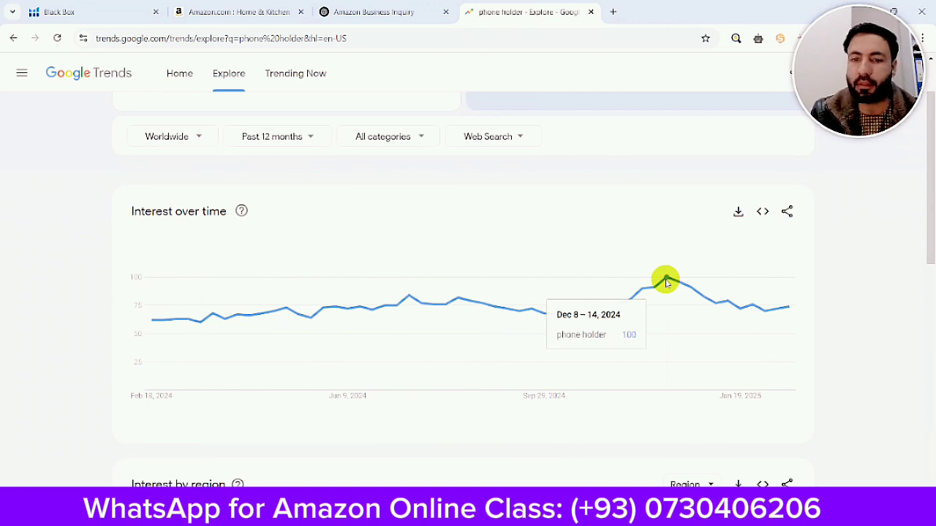
pyautogui.moveTo(789, 309)
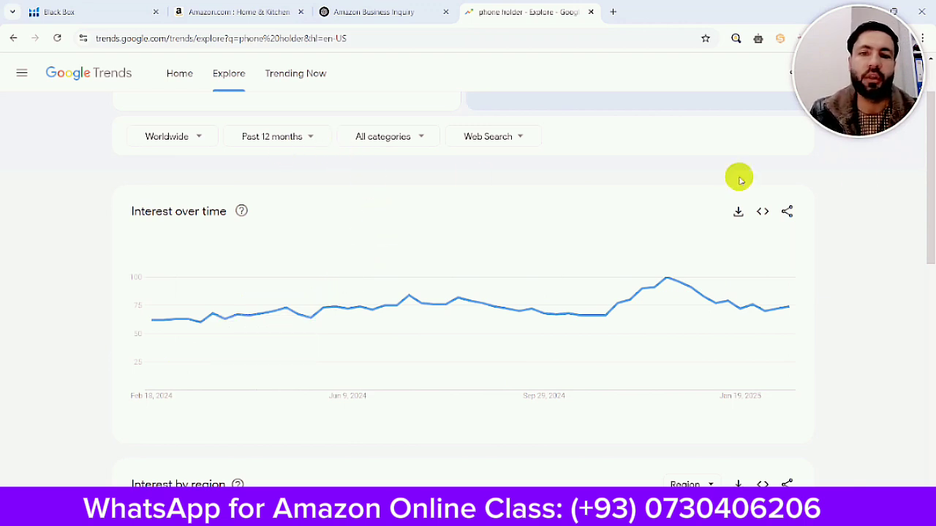
# Step: Replace the search term with "knif set" and examine its interest over time for the past 12 months
pyautogui.moveTo(930, 207); pyautogui.dragTo(931, 179)
pyautogui.click(251, 154)
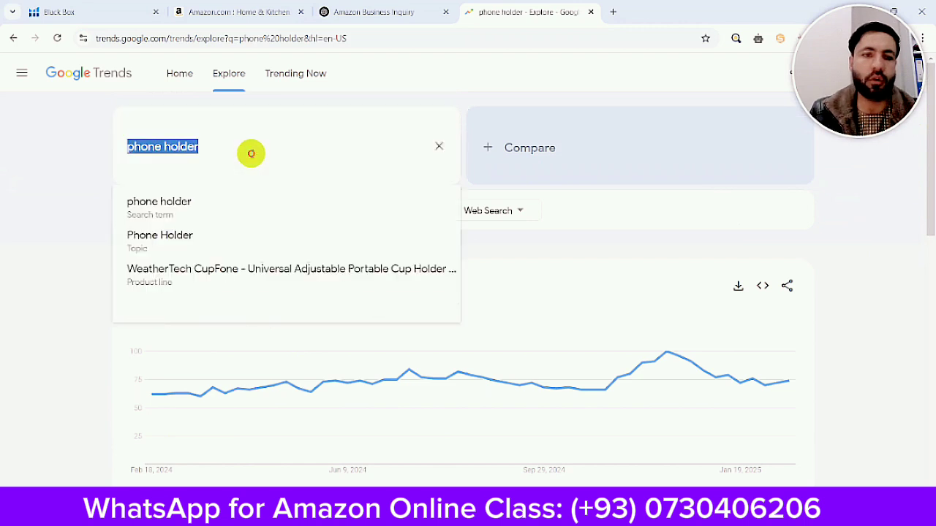
pyautogui.write('kni')
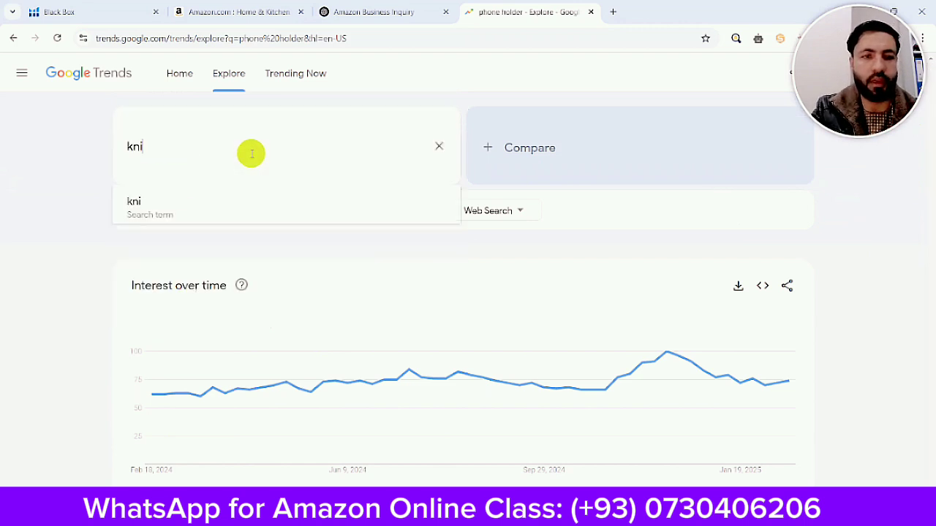
pyautogui.write('f se')
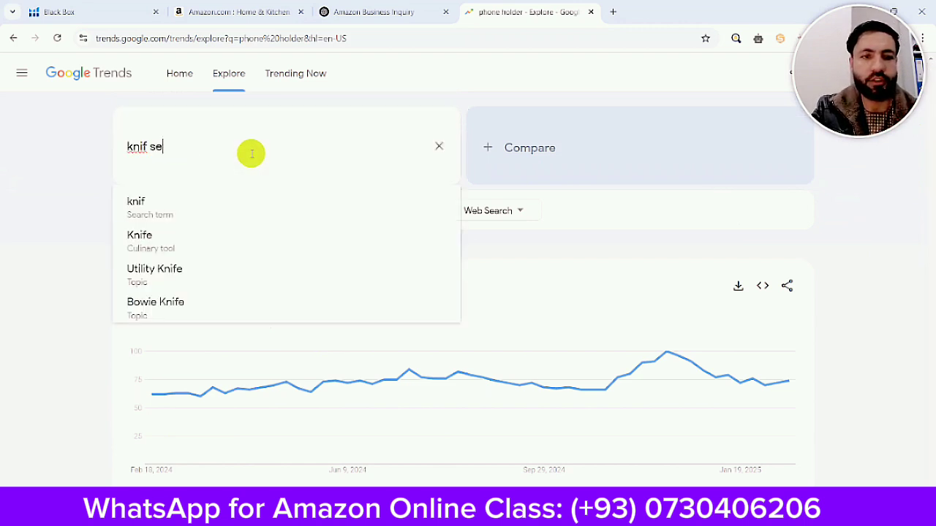
pyautogui.write('t')
pyautogui.press('Return')
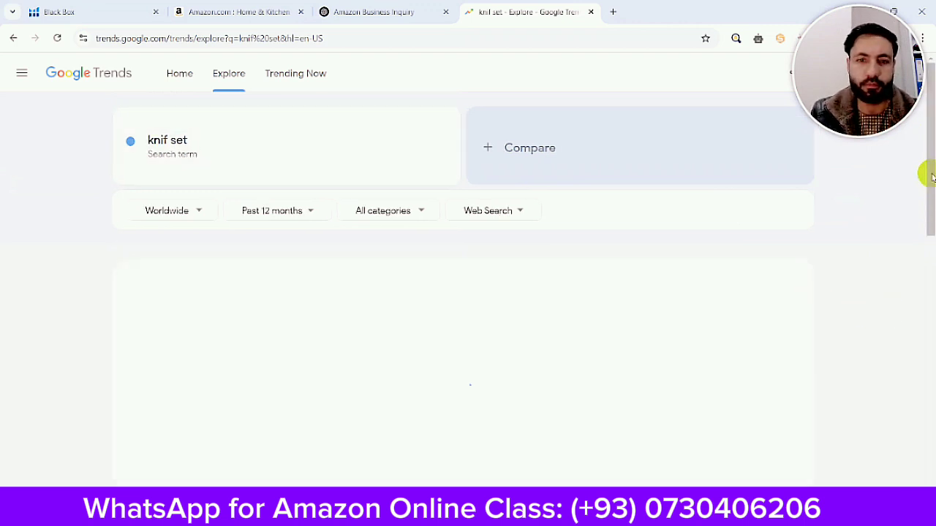
pyautogui.moveTo(926, 173); pyautogui.dragTo(927, 244)
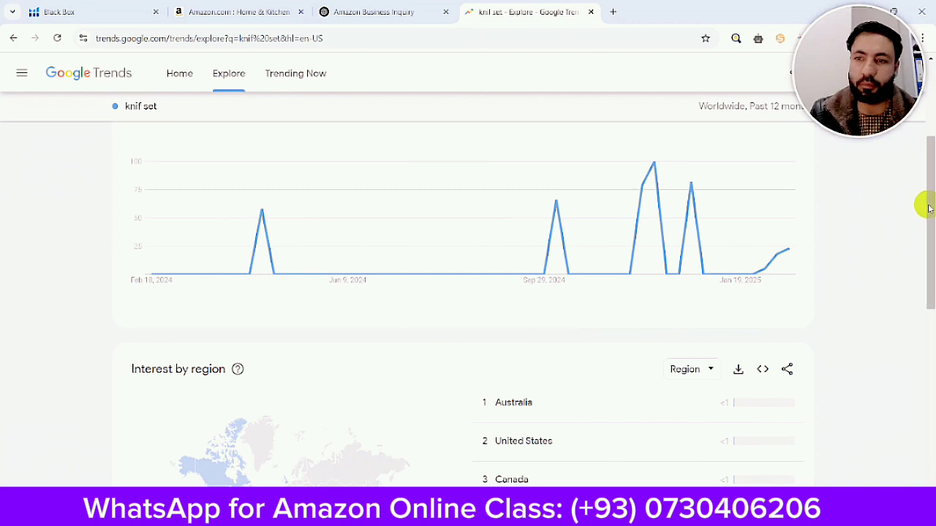
pyautogui.moveTo(927, 208); pyautogui.dragTo(929, 161)
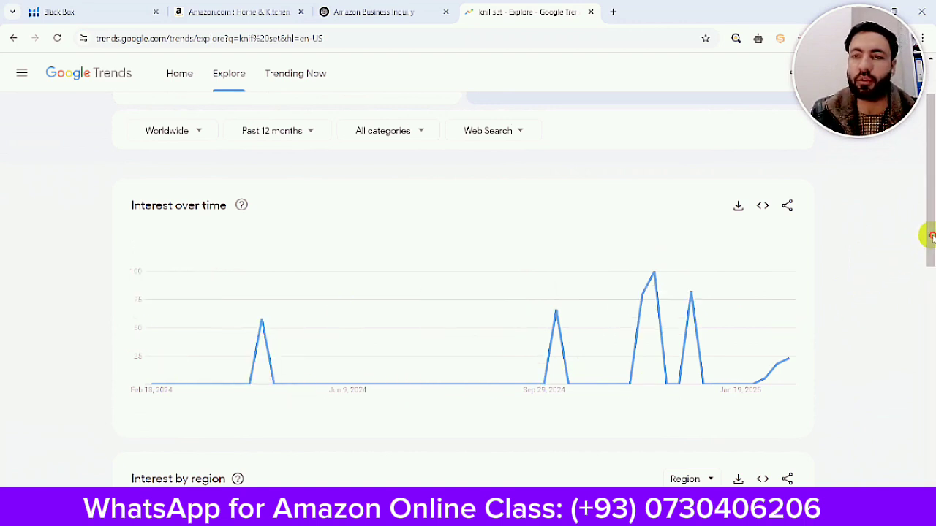
# Step: Replace the search term with "face mask" and view its interest-over-time chart for the past 12 months
pyautogui.moveTo(931, 236); pyautogui.dragTo(926, 122)
pyautogui.click(240, 130)
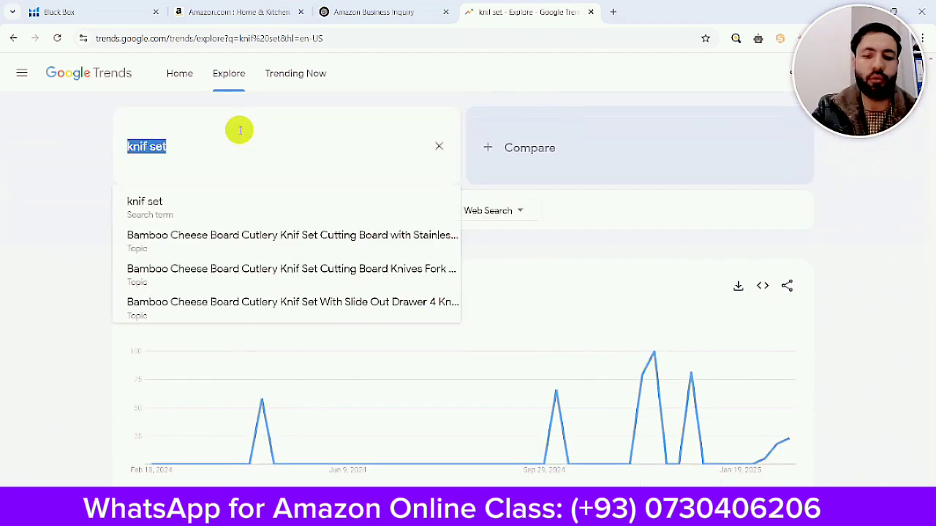
pyautogui.write('faceb')
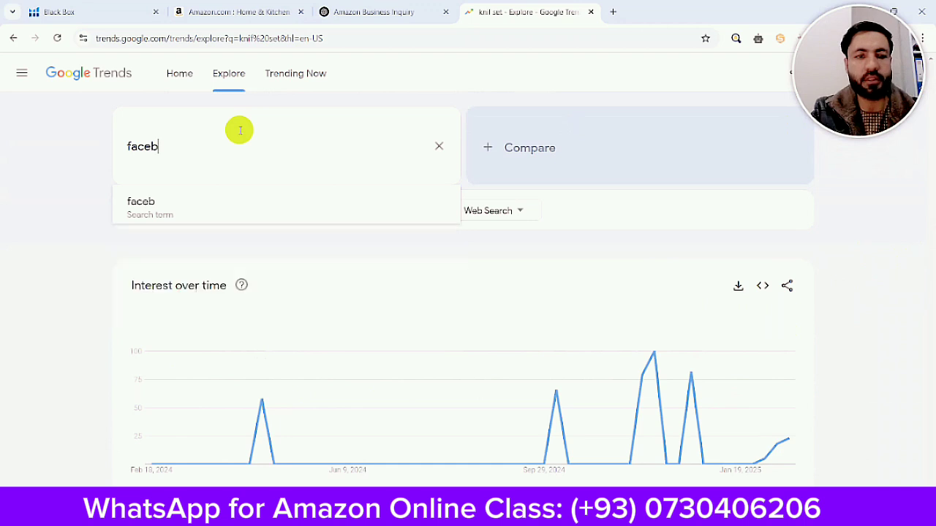
pyautogui.press('BackSpace')
pyautogui.write('mas')
pyautogui.press('BackSpace')
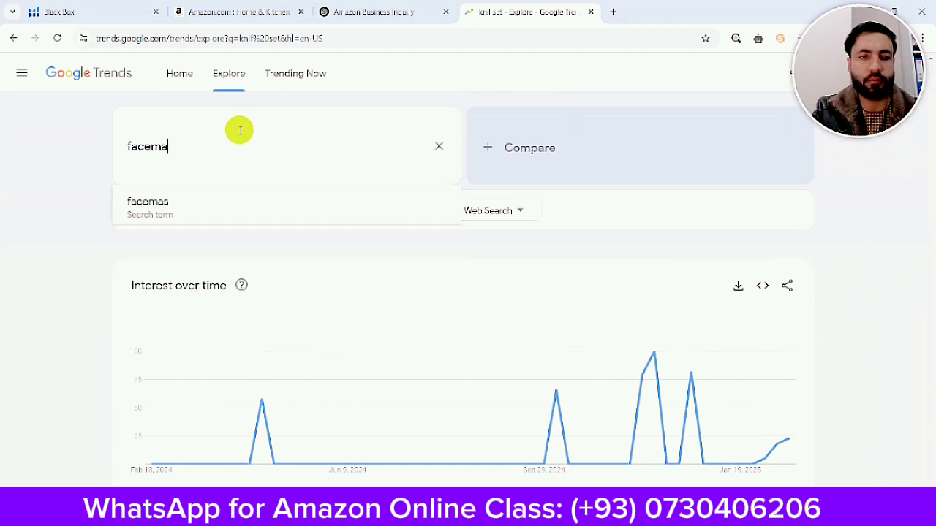
pyautogui.write('mast')
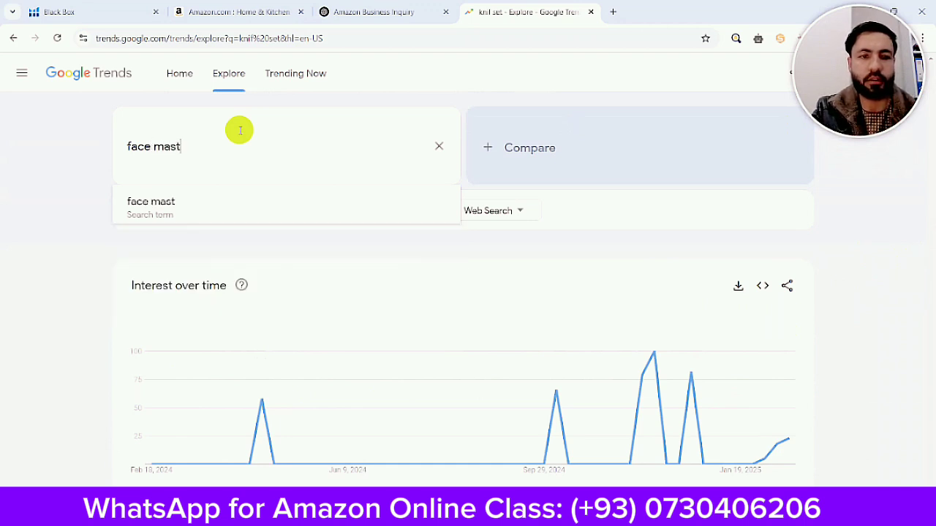
pyautogui.press('BackSpace')
pyautogui.write('t')
pyautogui.press('BackSpace')
pyautogui.write('k')
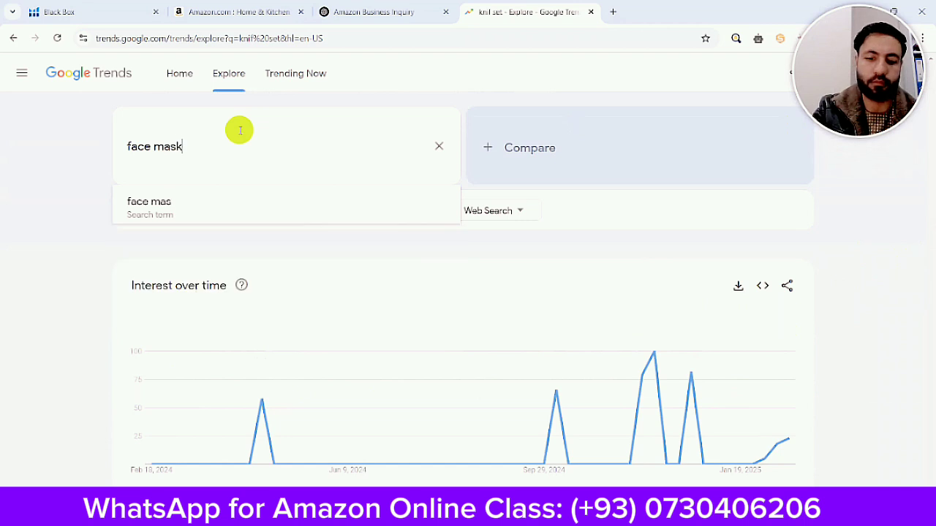
pyautogui.press('Return')
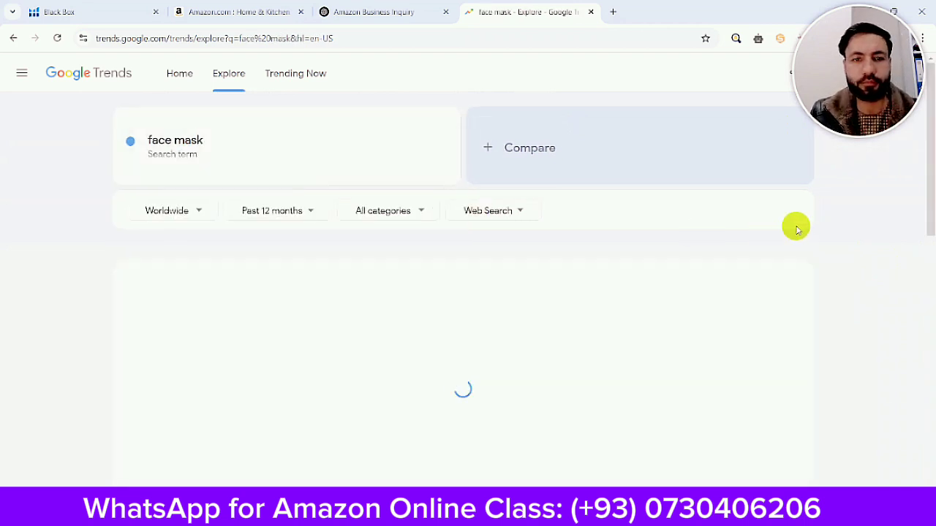
pyautogui.moveTo(930, 182); pyautogui.dragTo(927, 201)
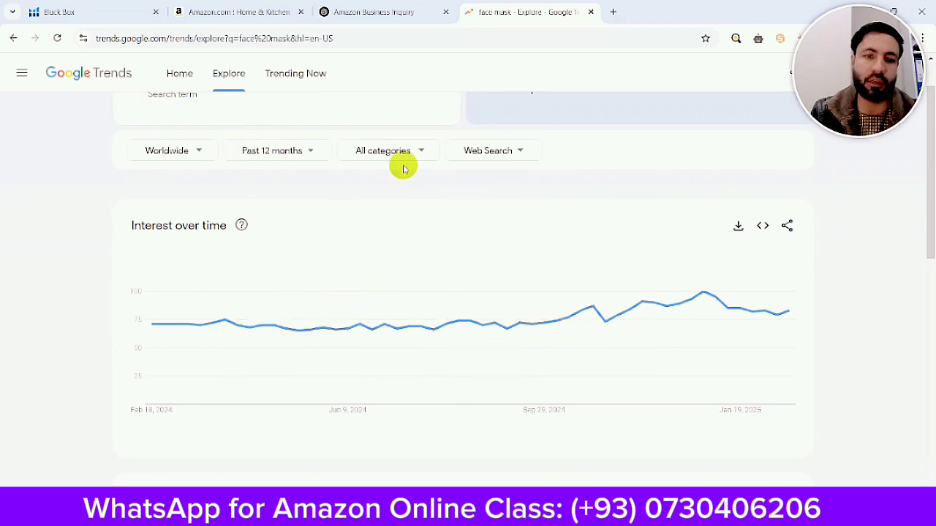
# Step: Set the time range for "face mask" to Past 5 years and view the interest-over-time chart
pyautogui.click(300, 151)
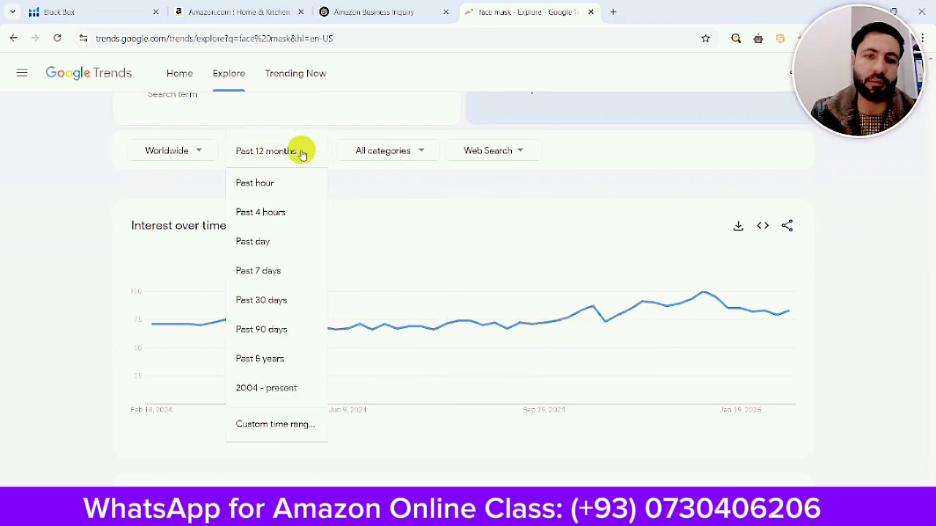
pyautogui.click(249, 358)
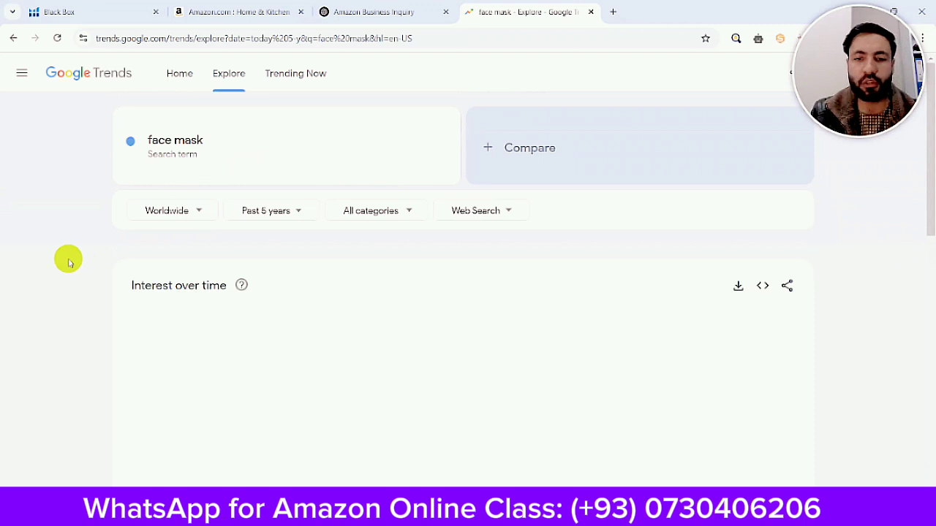
pyautogui.moveTo(926, 194); pyautogui.dragTo(929, 238)
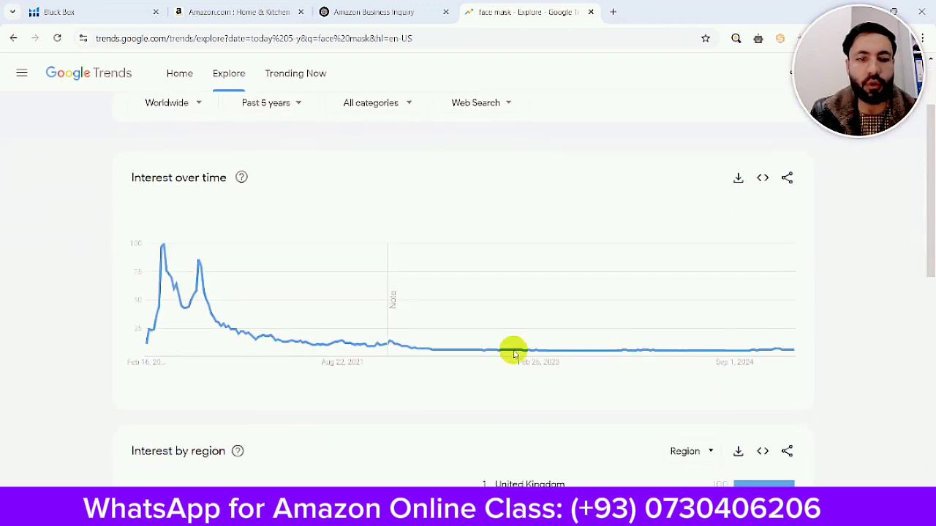
# Step: Examine the Past 5 years interest-over-time chart for "face mask", comparing its early peak with the most recent period
pyautogui.moveTo(750, 355)
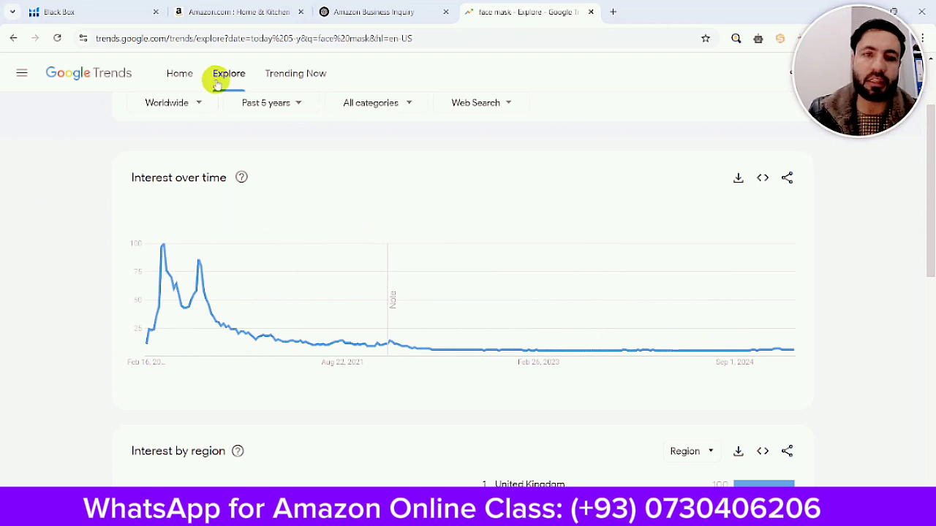
pyautogui.click(270, 104)
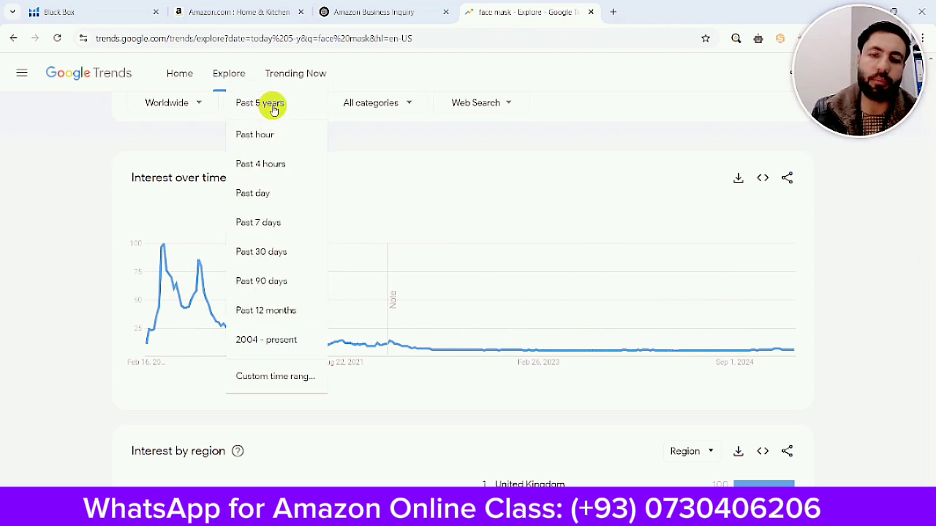
pyautogui.click(60, 307)
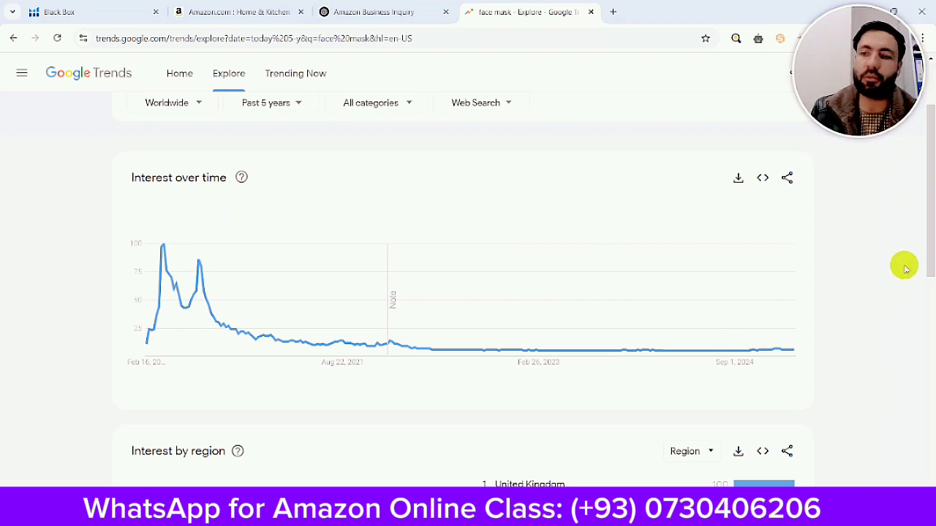
pyautogui.moveTo(929, 254); pyautogui.dragTo(926, 192)
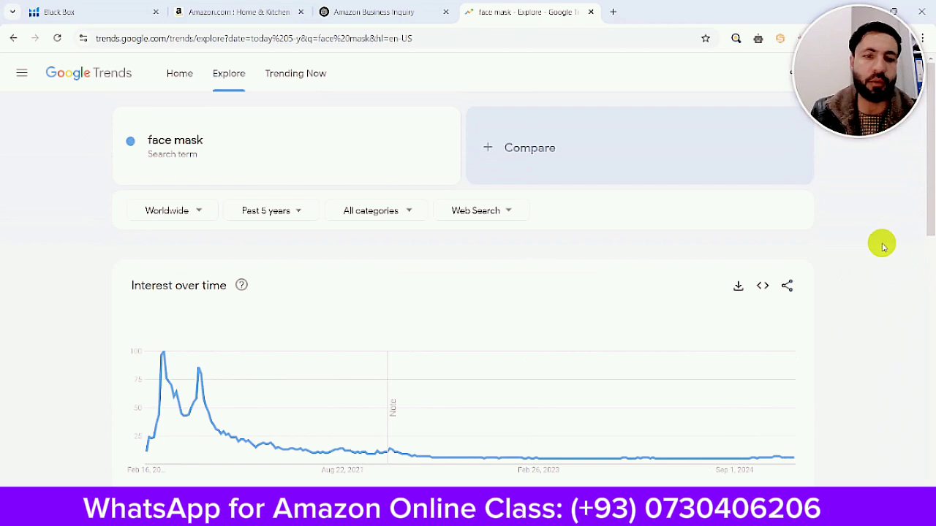
pyautogui.moveTo(928, 193)
pyautogui.mouseDown()
pyautogui.moveTo(927, 355)
pyautogui.moveTo(930, 194)
pyautogui.mouseUp()
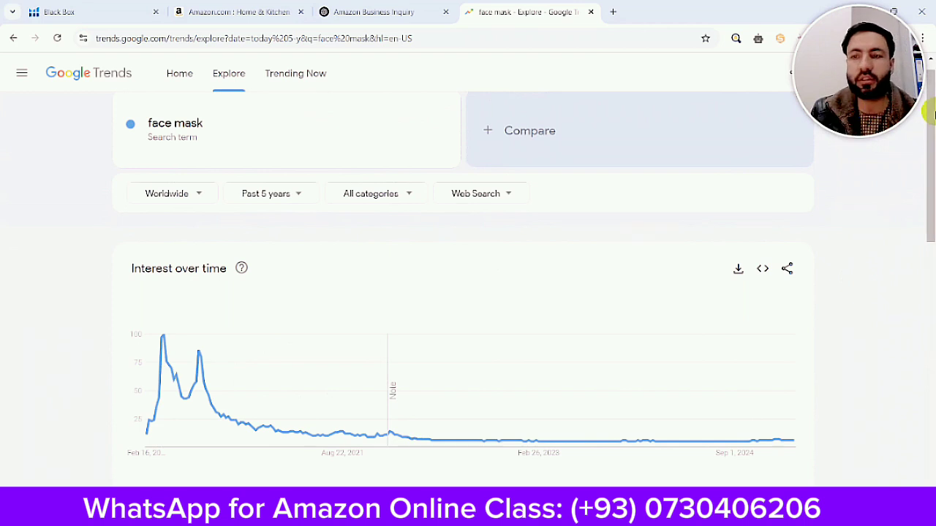
pyautogui.scroll(1, 930, 139)
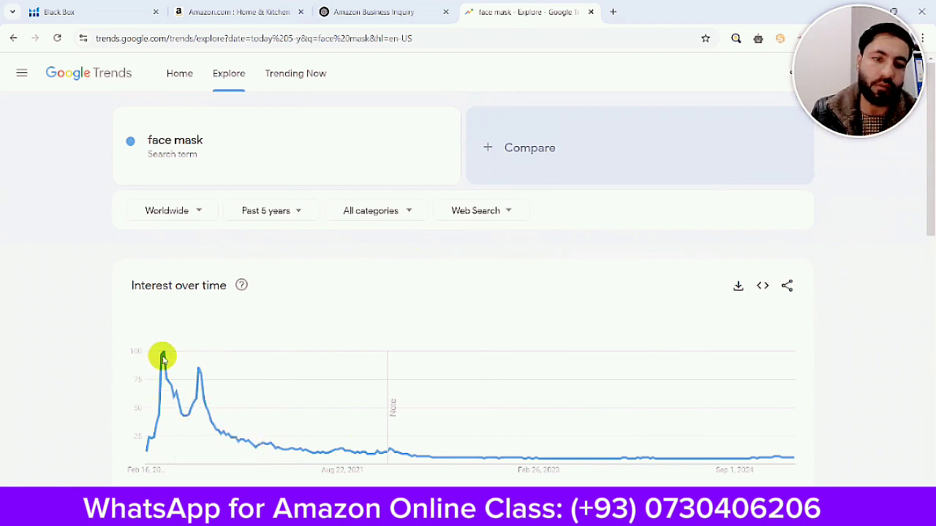
pyautogui.moveTo(164, 356)
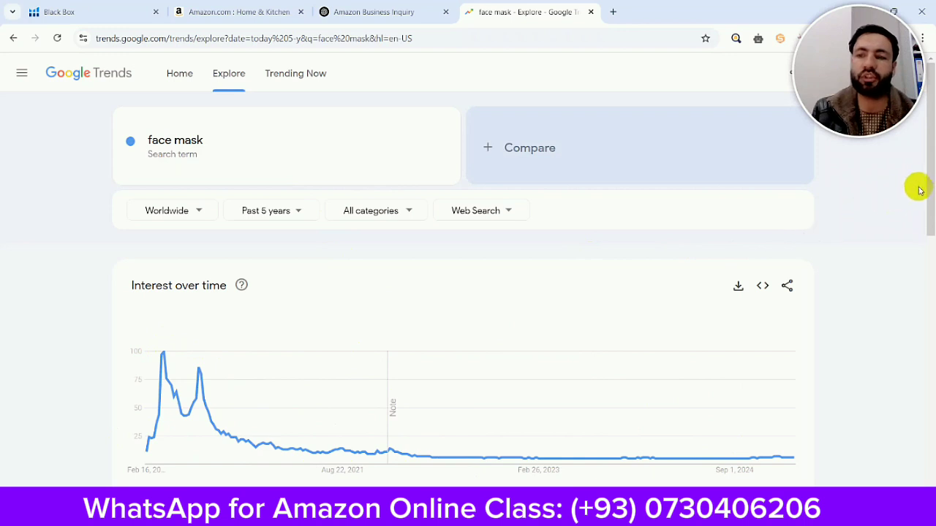
pyautogui.moveTo(930, 176); pyautogui.dragTo(929, 221)
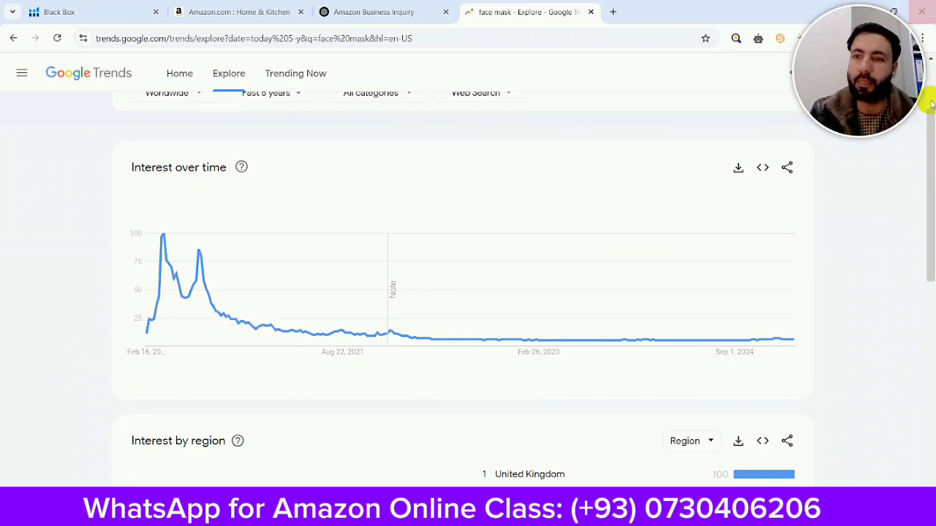
# Step: Set the time range for "face mask" back to Past 12 months and view its interest-over-time chart
pyautogui.moveTo(929, 151); pyautogui.dragTo(929, 143)
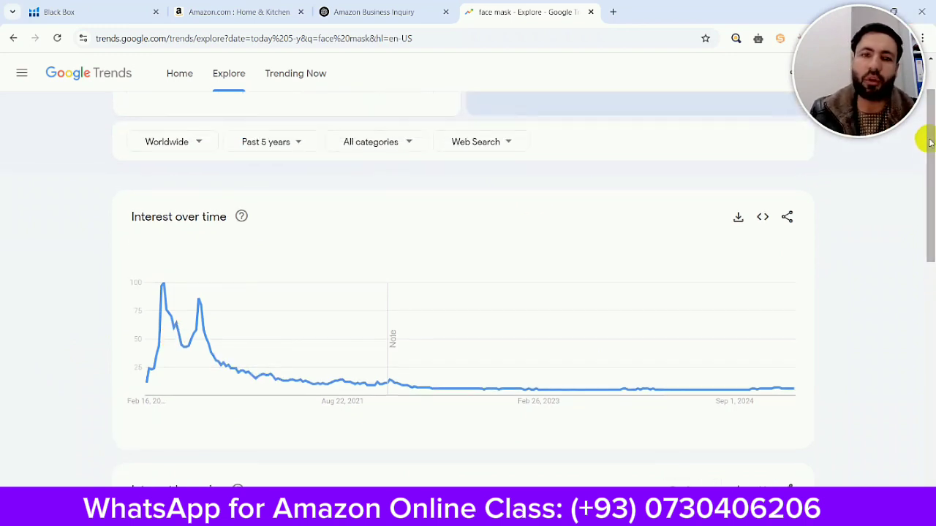
pyautogui.click(301, 143)
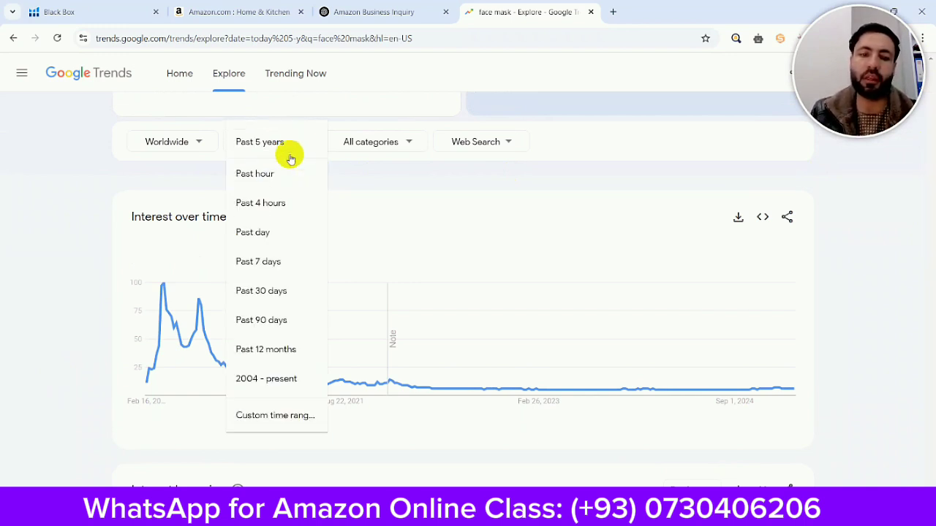
pyautogui.click(268, 350)
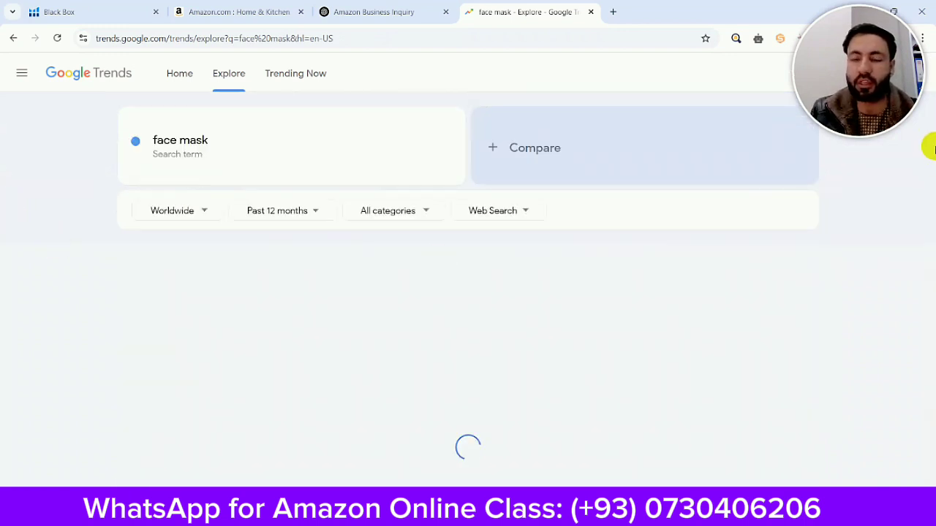
pyautogui.scroll(-2, 930, 145)
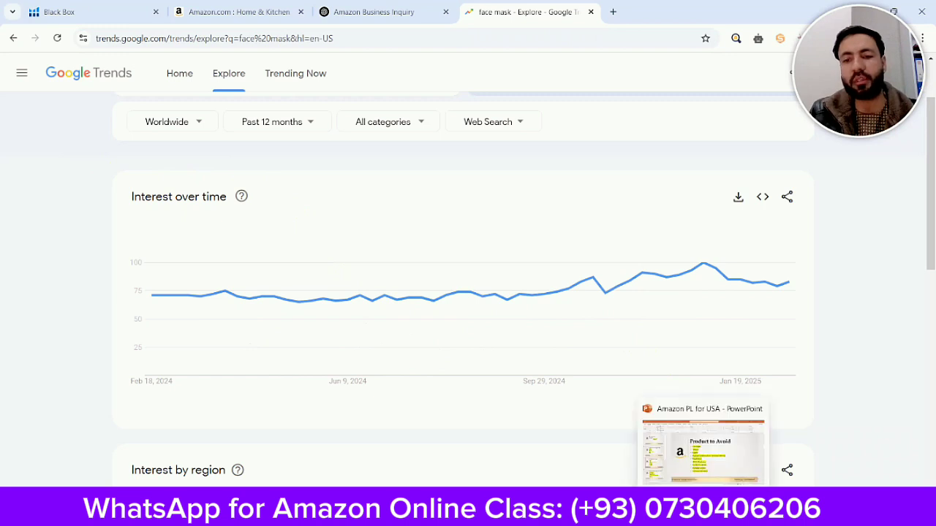
# Step: Switch to the Amazon PL for USA presentation in PowerPoint and review the Gated item on the Product to Avoid slide
pyautogui.click(703, 513)
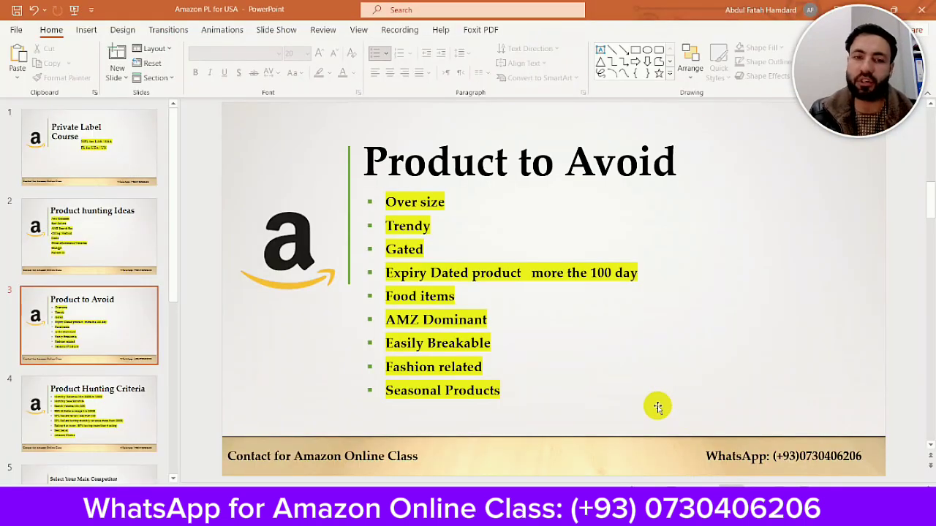
pyautogui.click(393, 250)
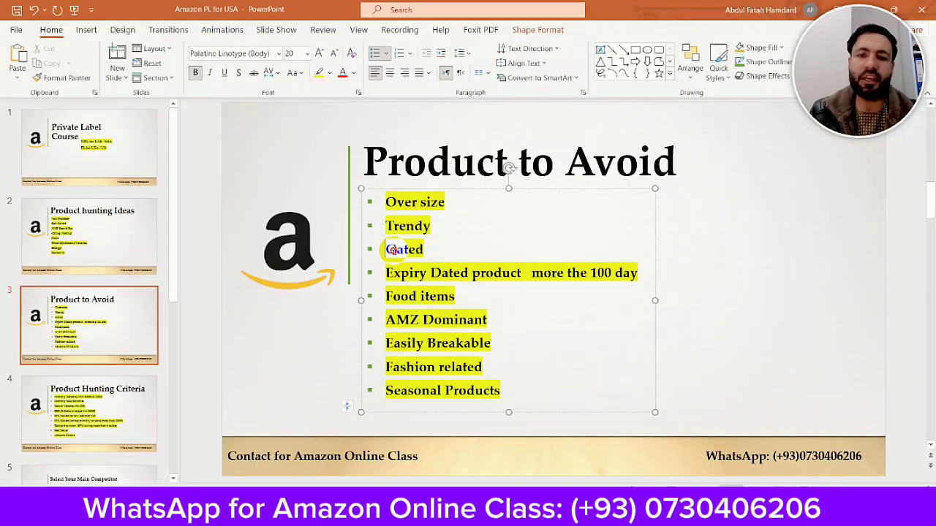
pyautogui.click(305, 353)
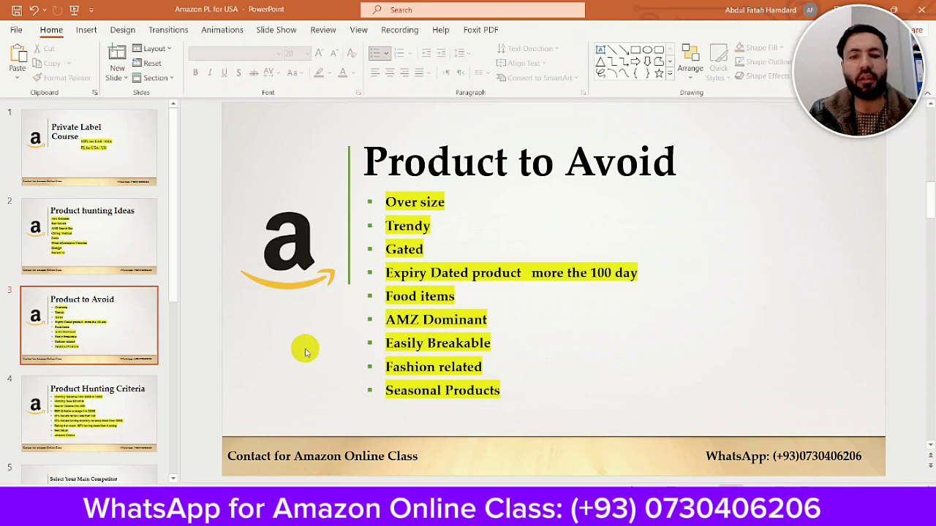